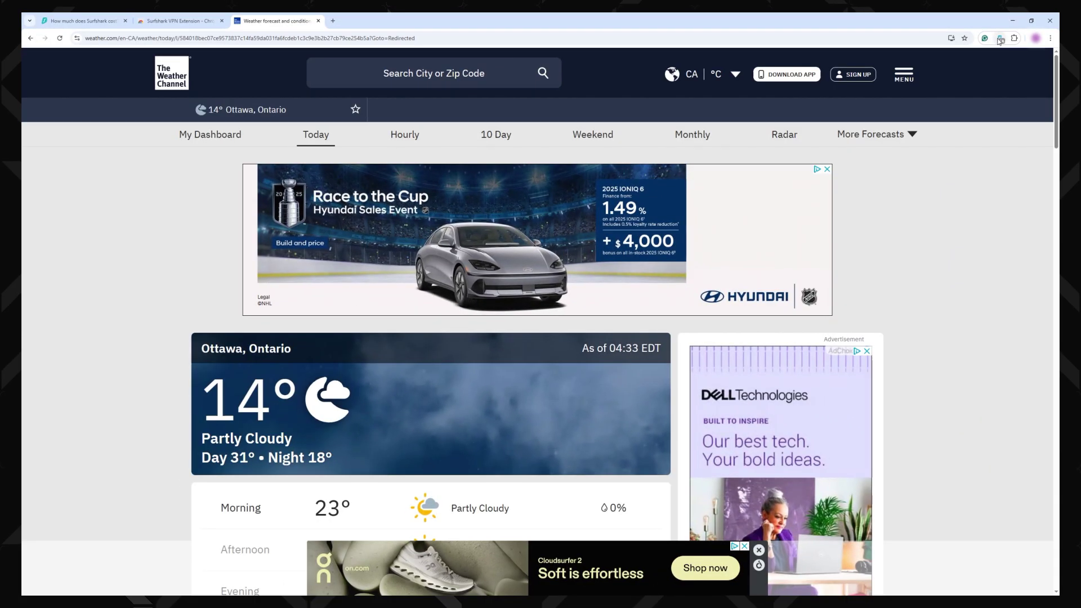
# Glance at the CleanWeb panel, then close the Coast Guard interstitial ad on the weather page.
pyautogui.click(999, 38)
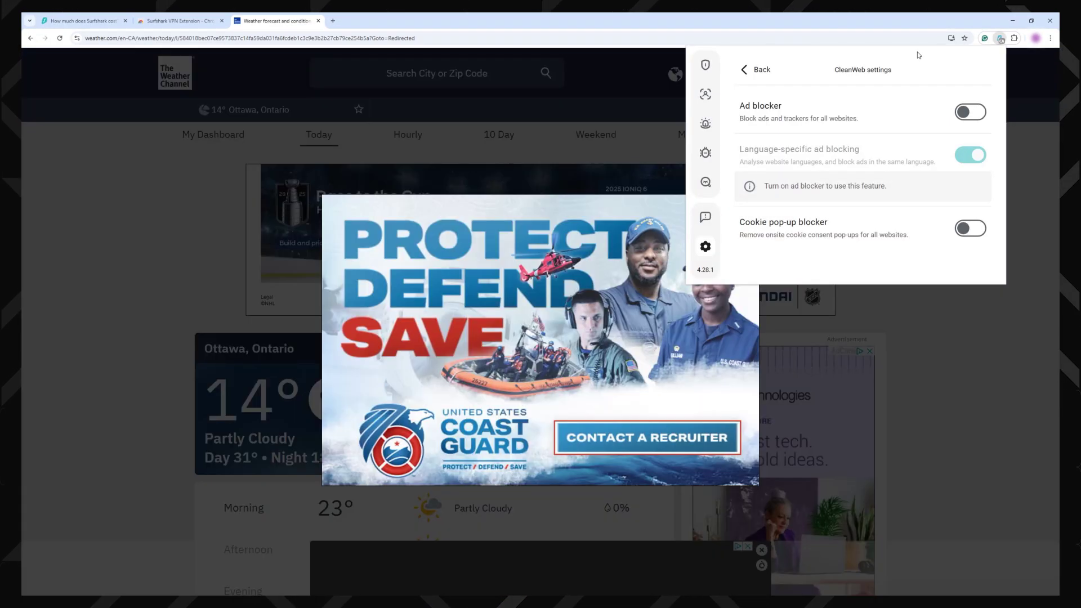
pyautogui.click(938, 315)
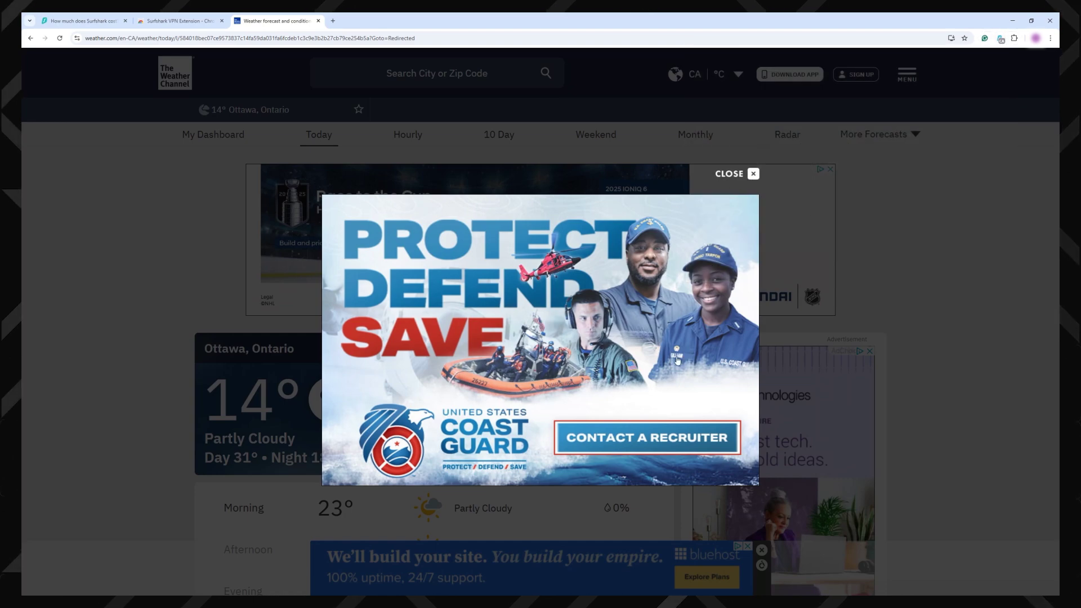
pyautogui.click(745, 175)
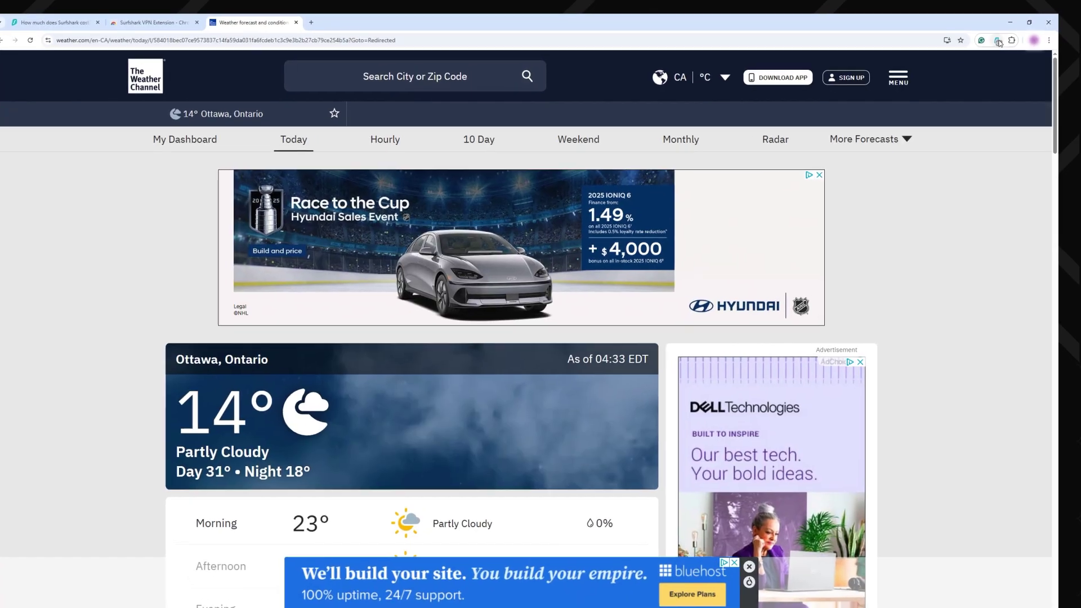
# Enable CleanWeb ad blocking for all websites, reload the page, and dismiss its ad-blocker notice.
pyautogui.click(1000, 39)
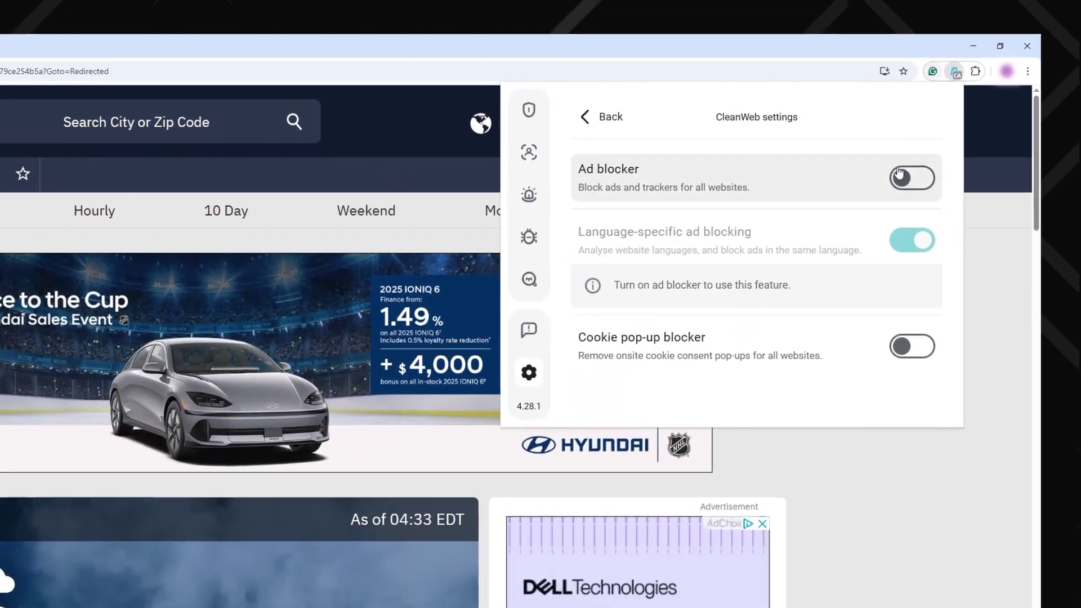
pyautogui.click(900, 176)
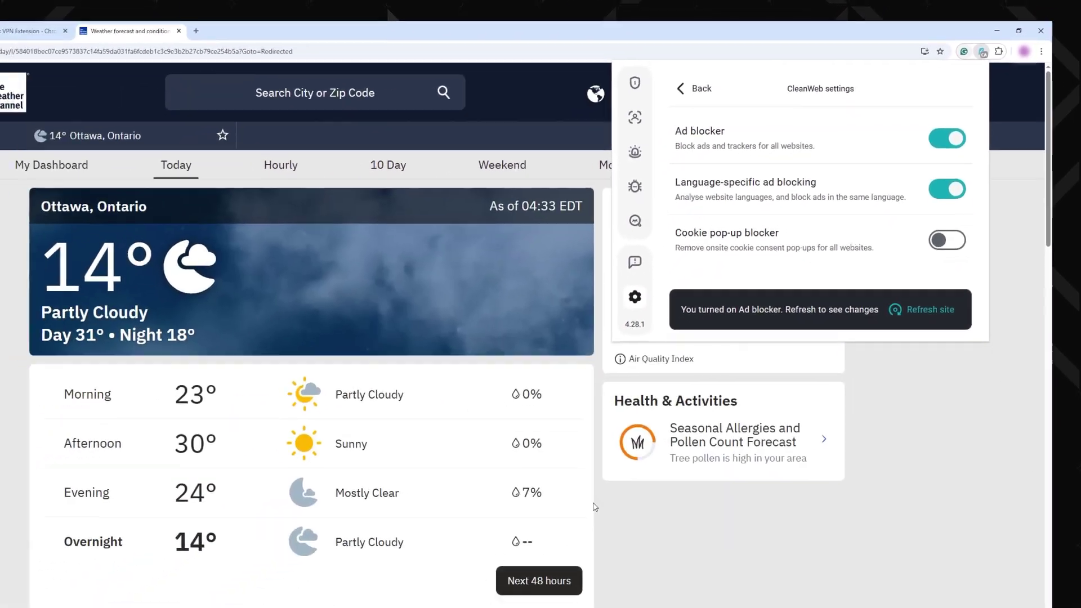
pyautogui.click(719, 233)
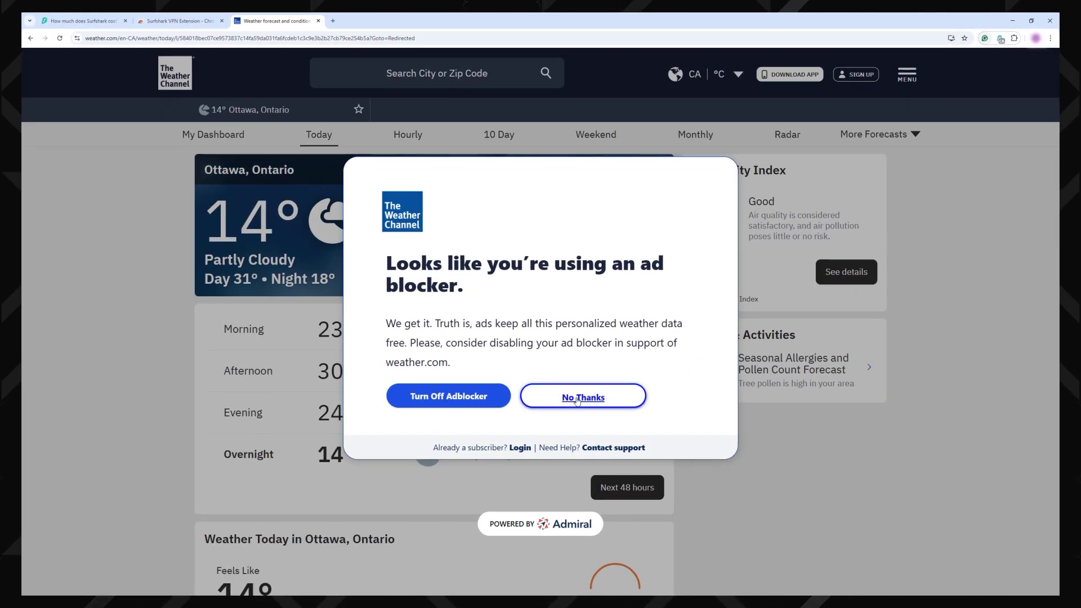
pyautogui.click(577, 397)
pyautogui.scroll(-1, 604, 236)
pyautogui.scroll(-5, 604, 236)
pyautogui.scroll(-5, 604, 240)
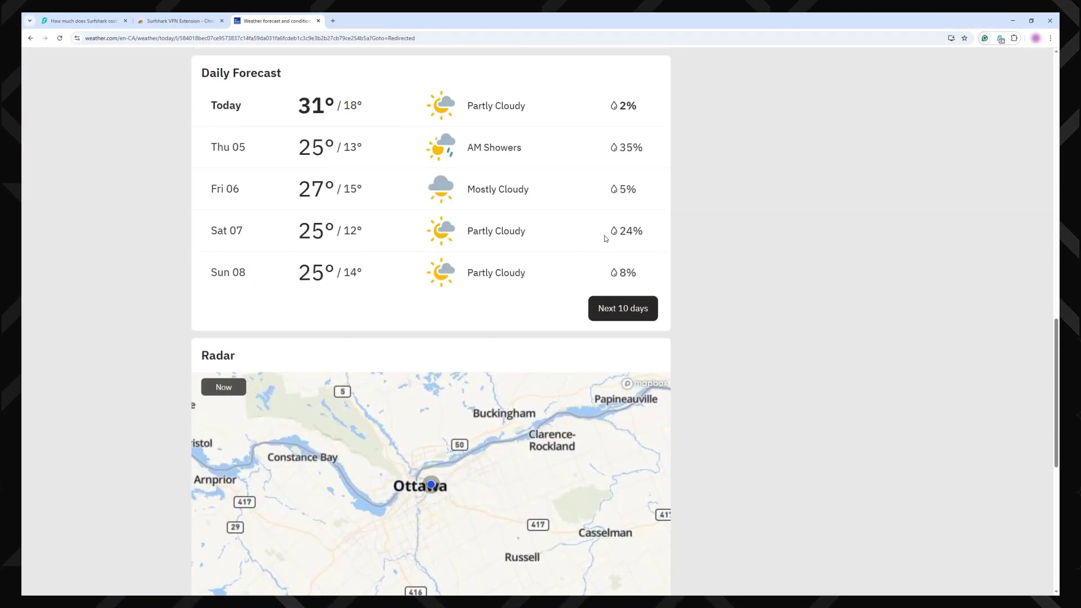
pyautogui.scroll(5, 604, 239)
pyautogui.scroll(5, 604, 239)
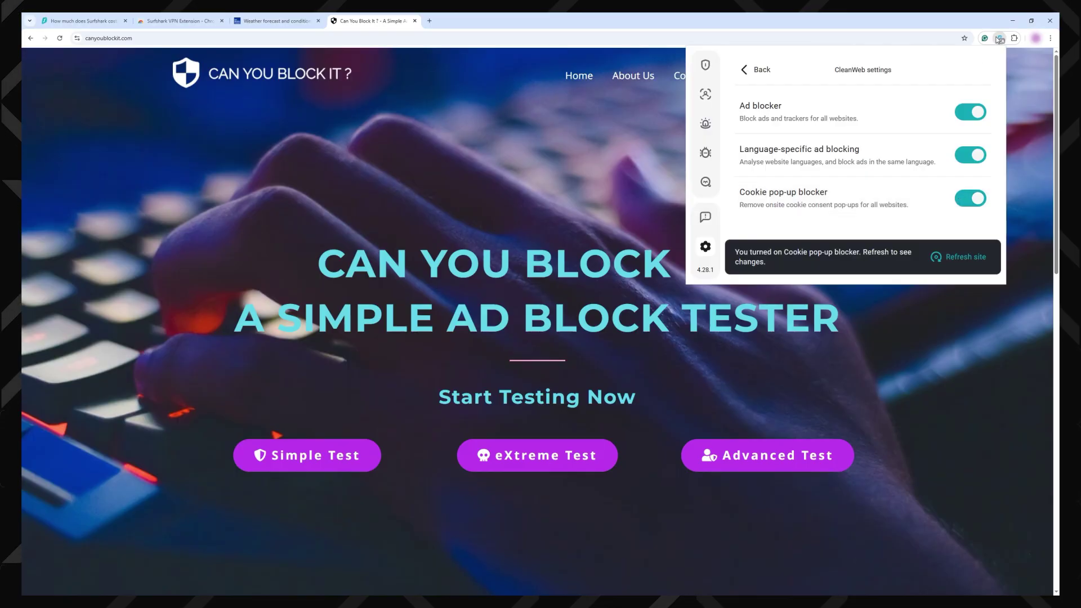
# Close the CleanWeb panel and play the eXtreme test video to check for ads.
pyautogui.click(999, 39)
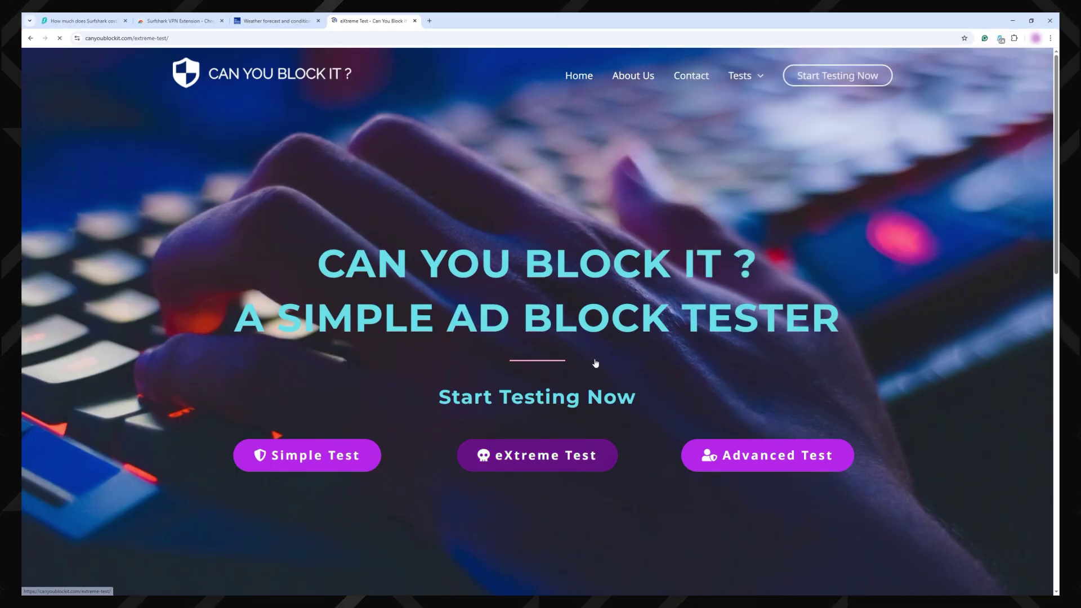
pyautogui.scroll(-1, 916, 300)
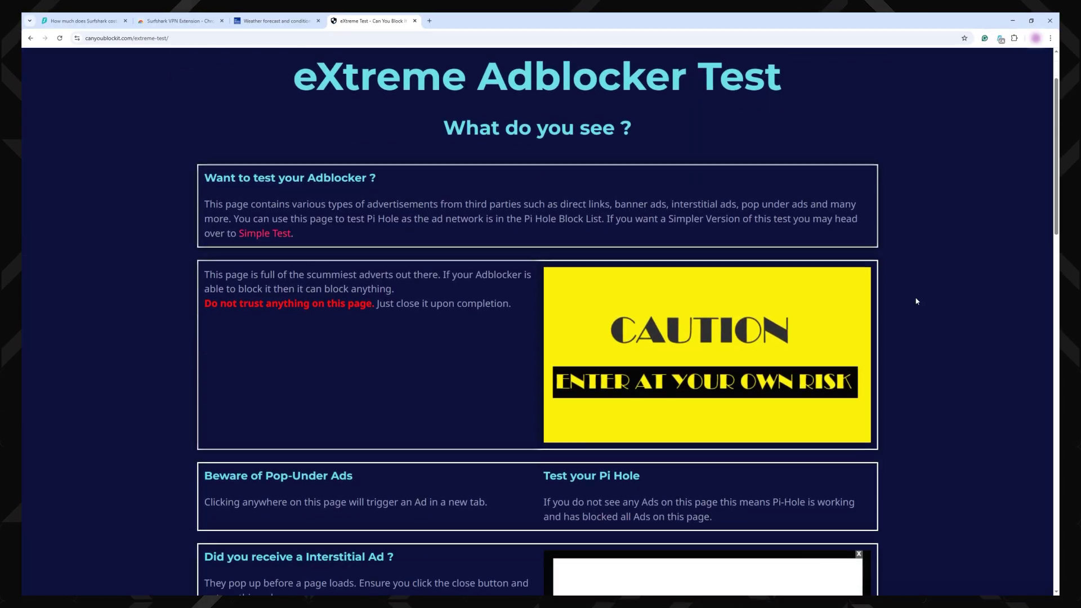
pyautogui.scroll(-2, 917, 301)
pyautogui.scroll(-1, 915, 301)
pyautogui.scroll(-1, 916, 301)
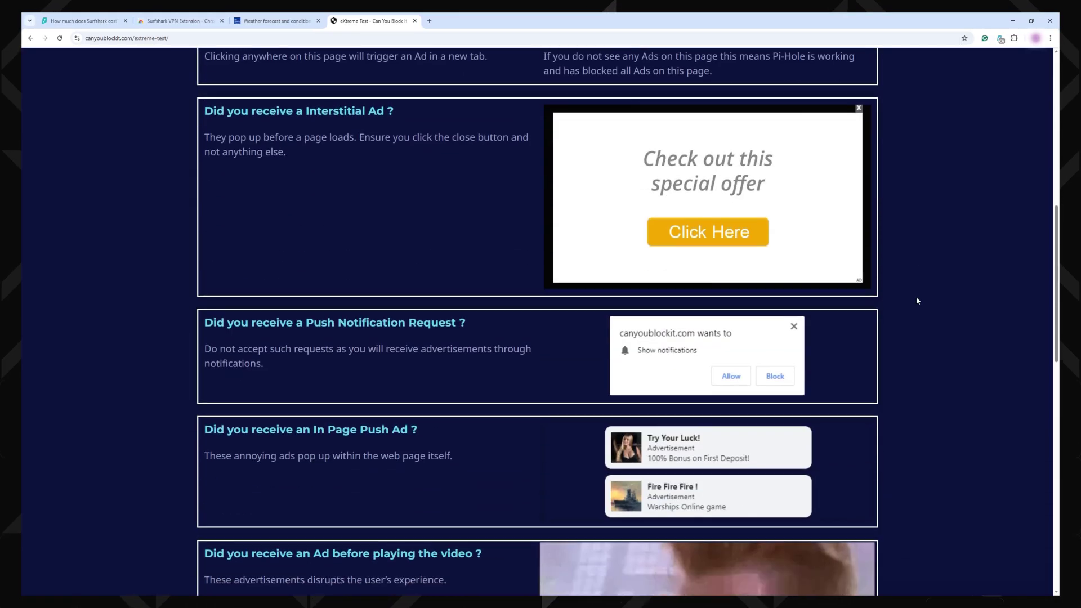
pyautogui.scroll(-2, 917, 300)
pyautogui.scroll(-1, 917, 300)
pyautogui.click(723, 369)
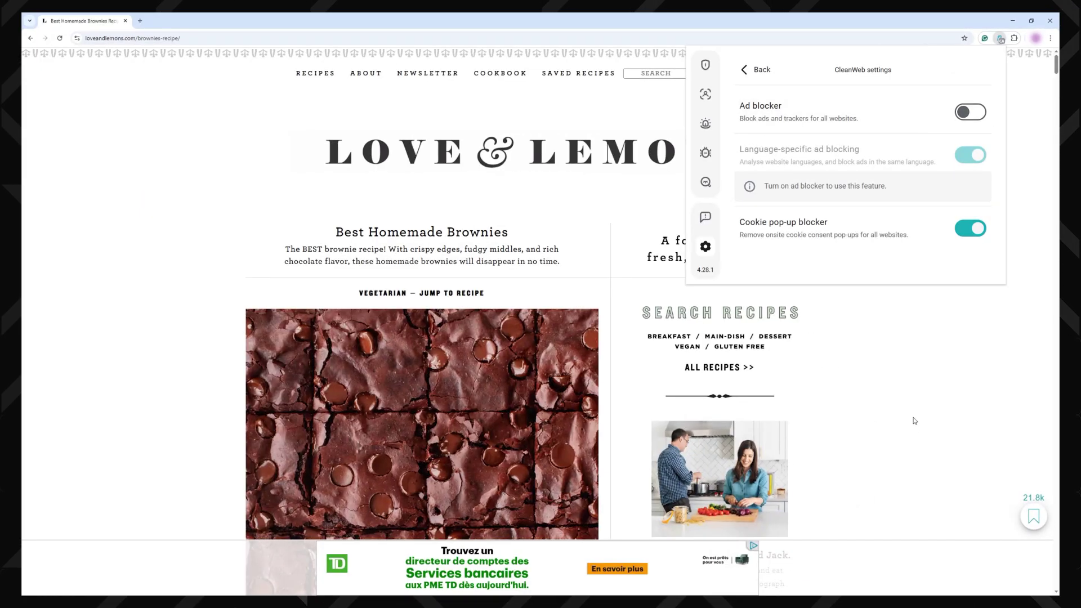
pyautogui.scroll(-2, 910, 375)
pyautogui.scroll(-1, 910, 375)
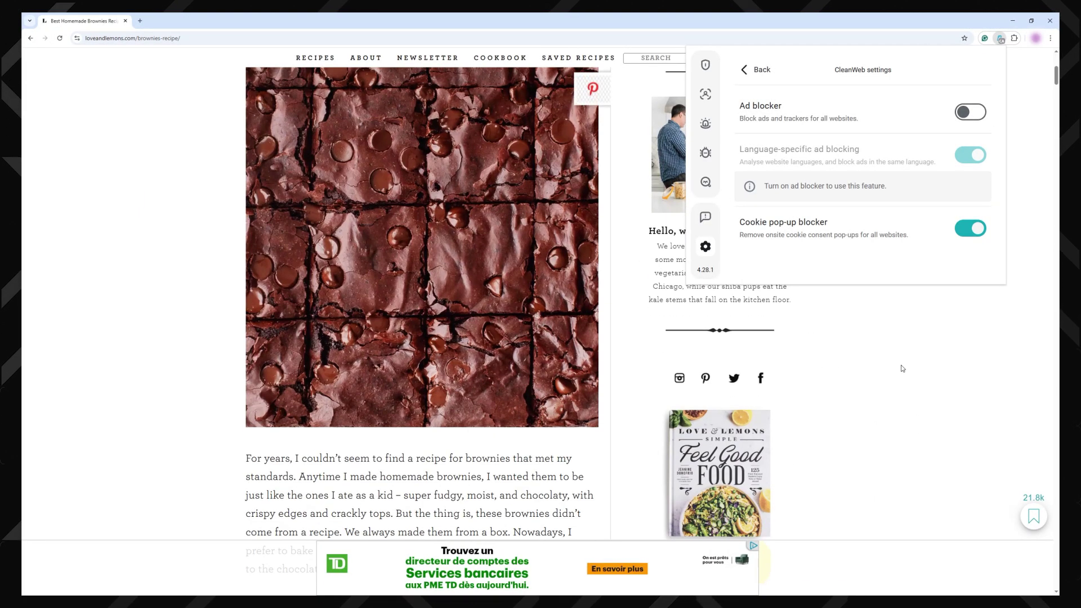
pyautogui.scroll(-2, 901, 365)
pyautogui.scroll(-1, 901, 366)
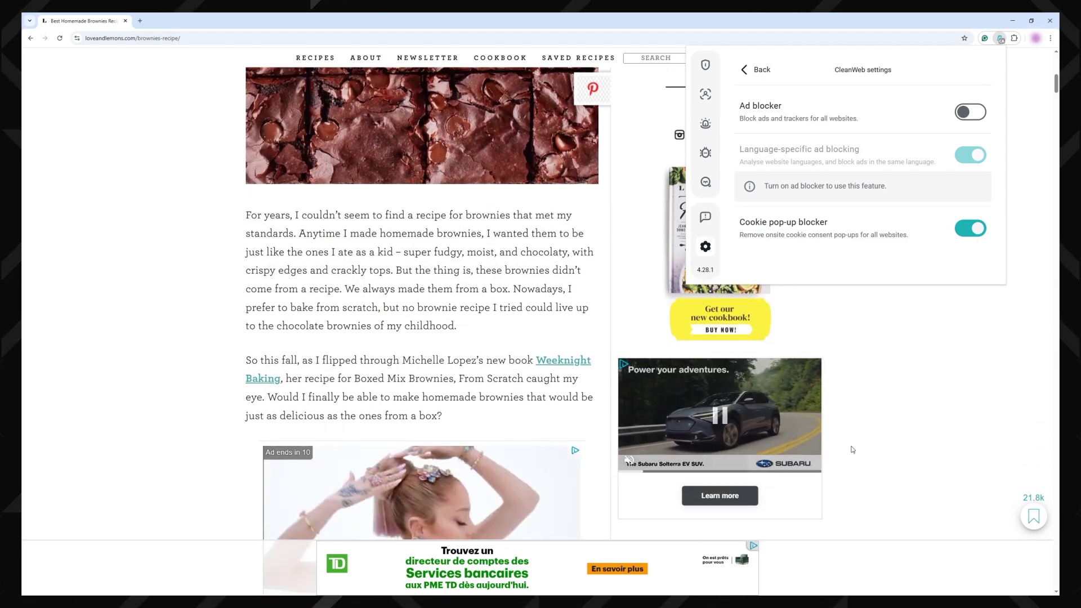
pyautogui.scroll(-2, 861, 442)
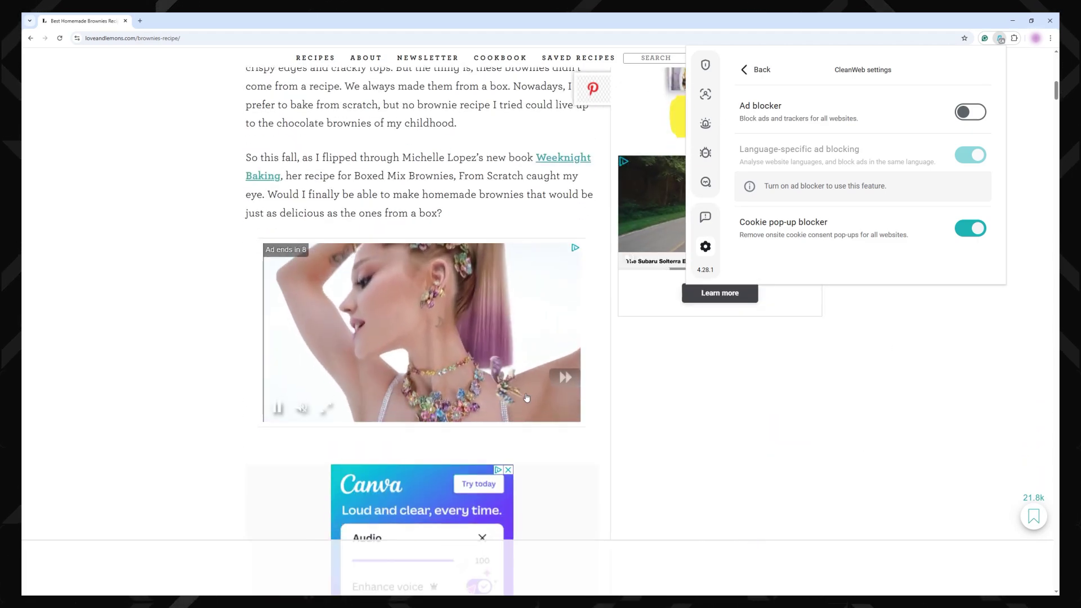
pyautogui.scroll(-2, 527, 398)
pyautogui.scroll(-3, 526, 397)
pyautogui.scroll(-3, 526, 395)
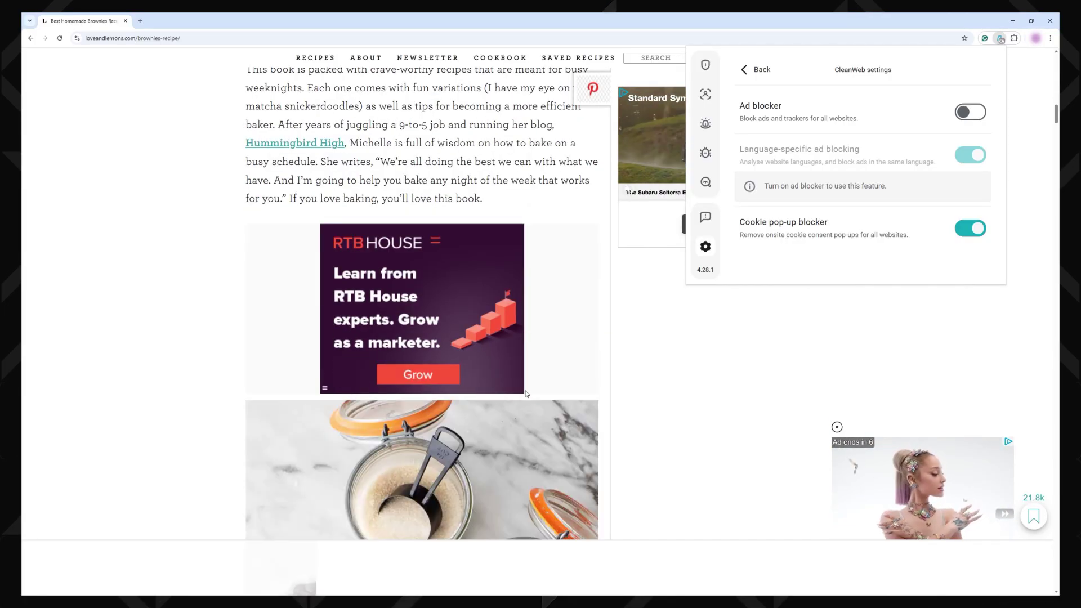
pyautogui.scroll(-2, 525, 393)
pyautogui.scroll(-3, 525, 392)
pyautogui.scroll(-3, 525, 391)
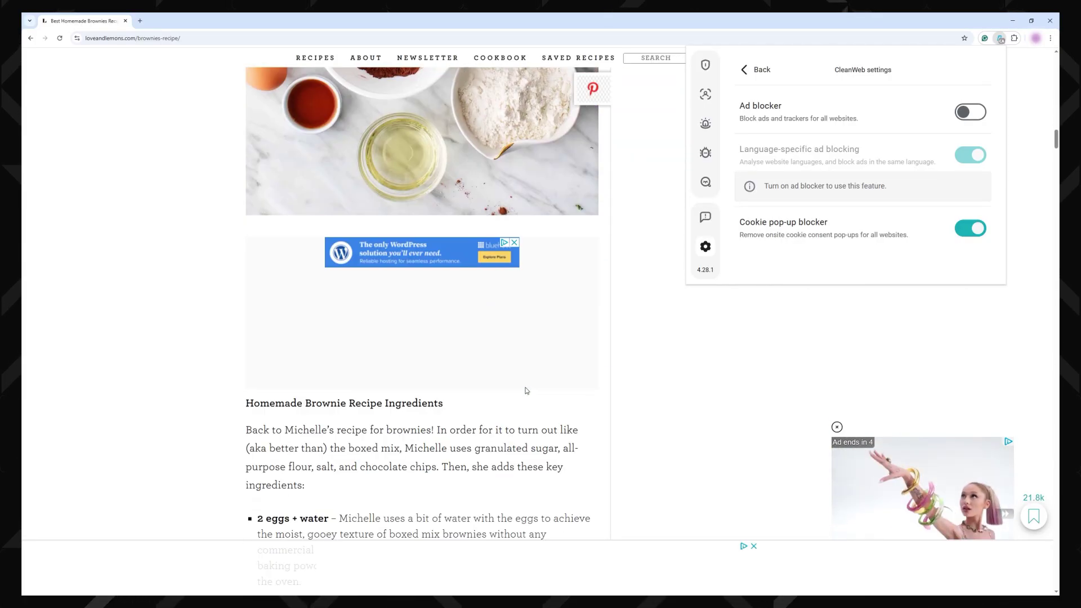
pyautogui.scroll(3, 525, 387)
pyautogui.scroll(5, 525, 387)
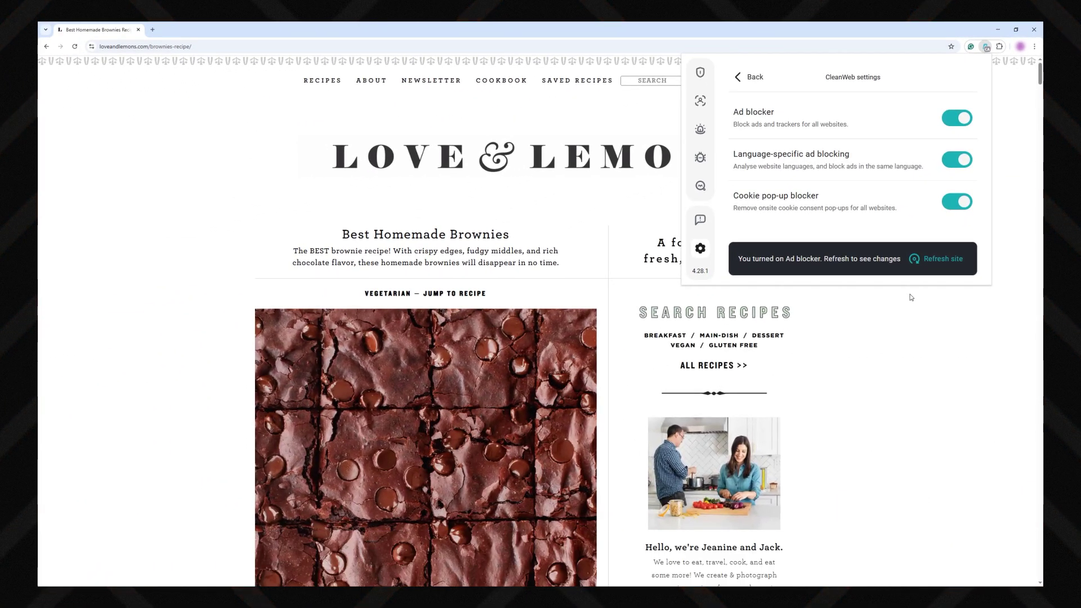
pyautogui.scroll(-2, 910, 297)
pyautogui.scroll(-5, 884, 309)
pyautogui.scroll(-3, 873, 321)
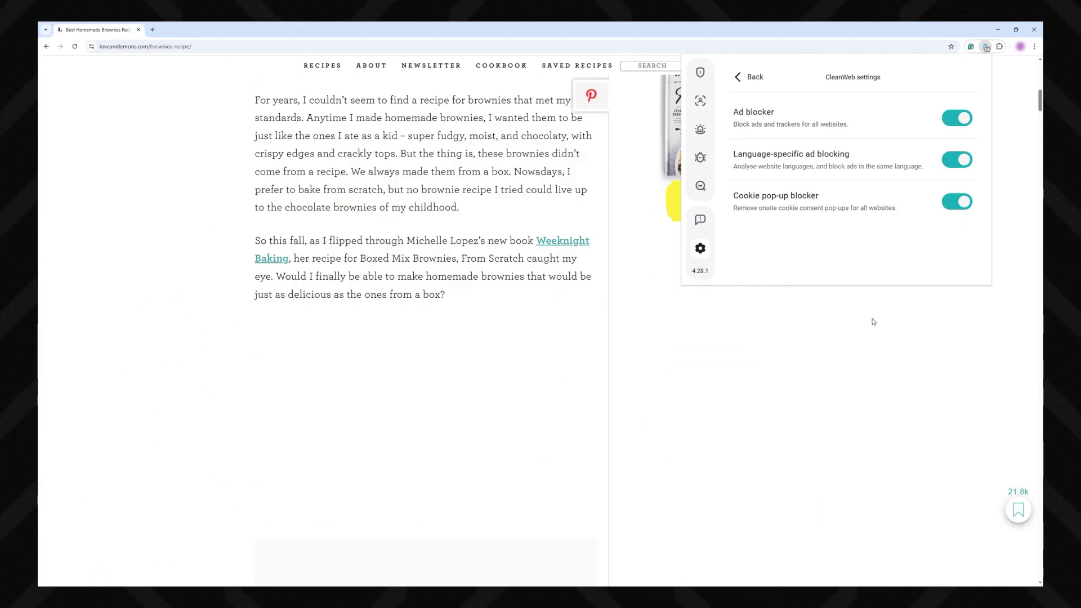
pyautogui.scroll(-5, 874, 322)
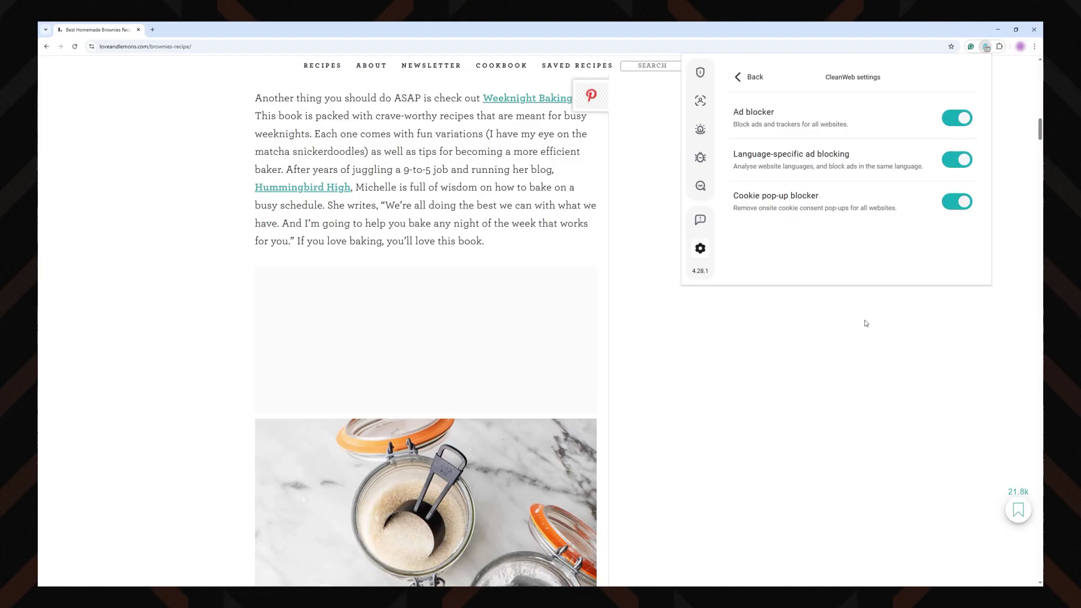
pyautogui.scroll(-5, 791, 330)
pyautogui.scroll(-4, 792, 331)
pyautogui.scroll(-2, 791, 330)
pyautogui.scroll(-5, 791, 331)
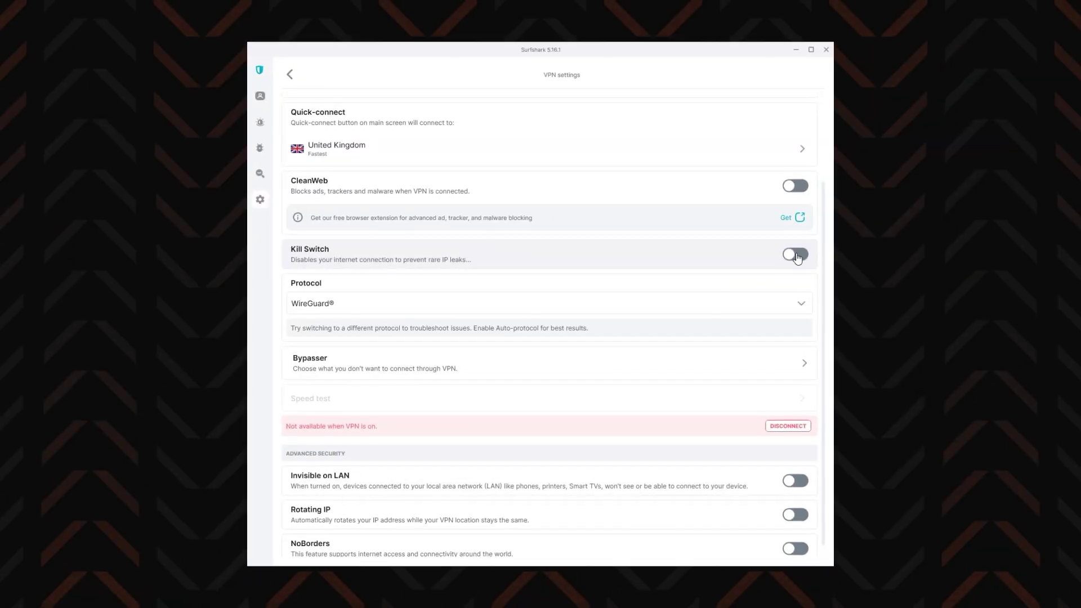
# Turn on Surfshark's Kill Switch and confirm the warning dialog.
pyautogui.click(796, 254)
pyautogui.click(541, 354)
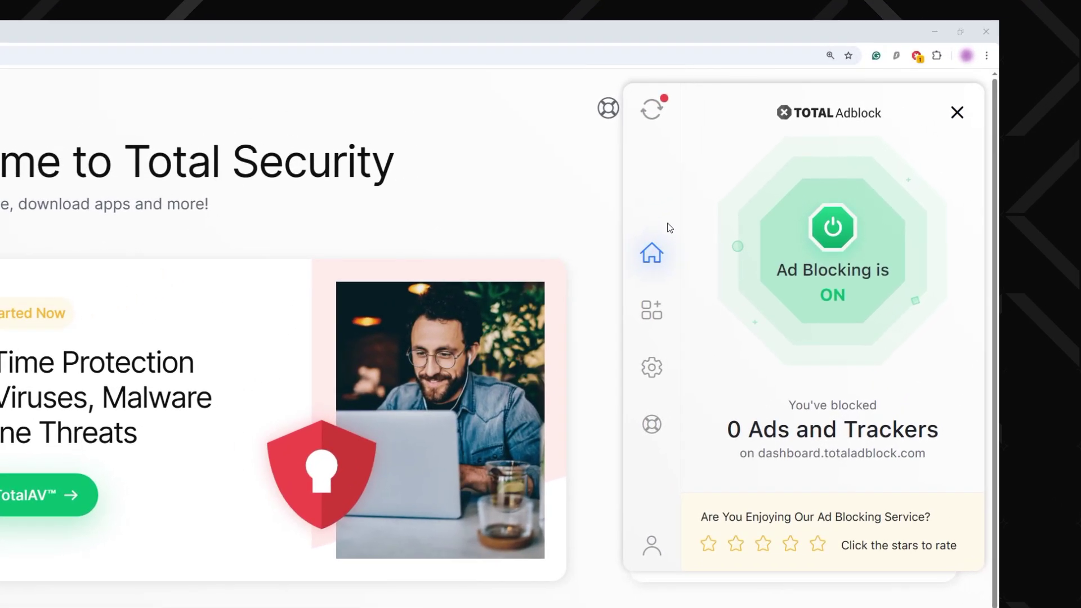
# Browse Total Adblock's Total Security suite and settings pages, then play the eXtreme test video.
pyautogui.click(651, 314)
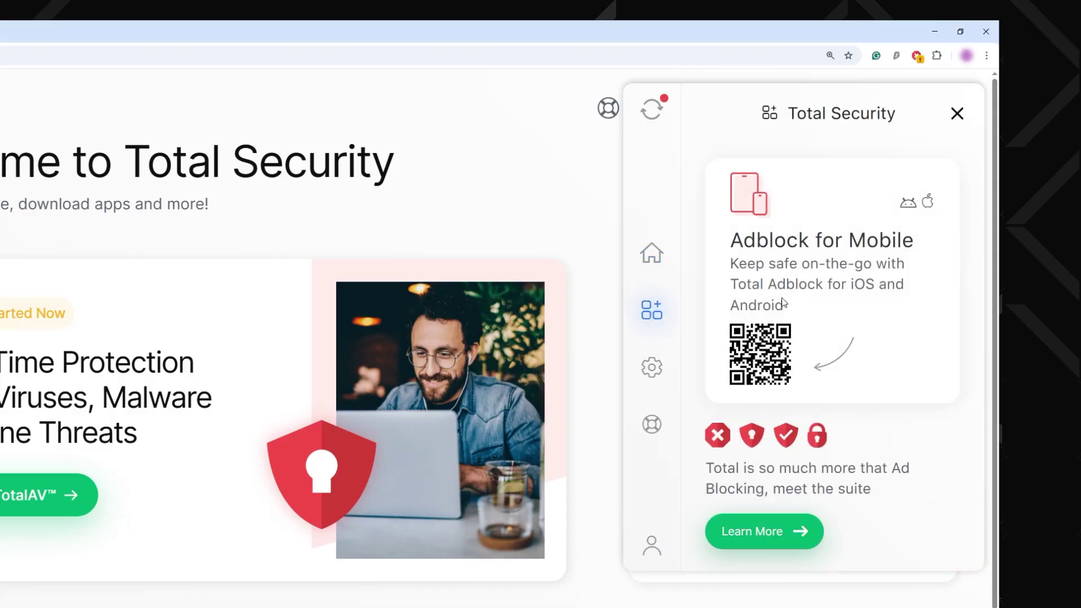
pyautogui.click(651, 373)
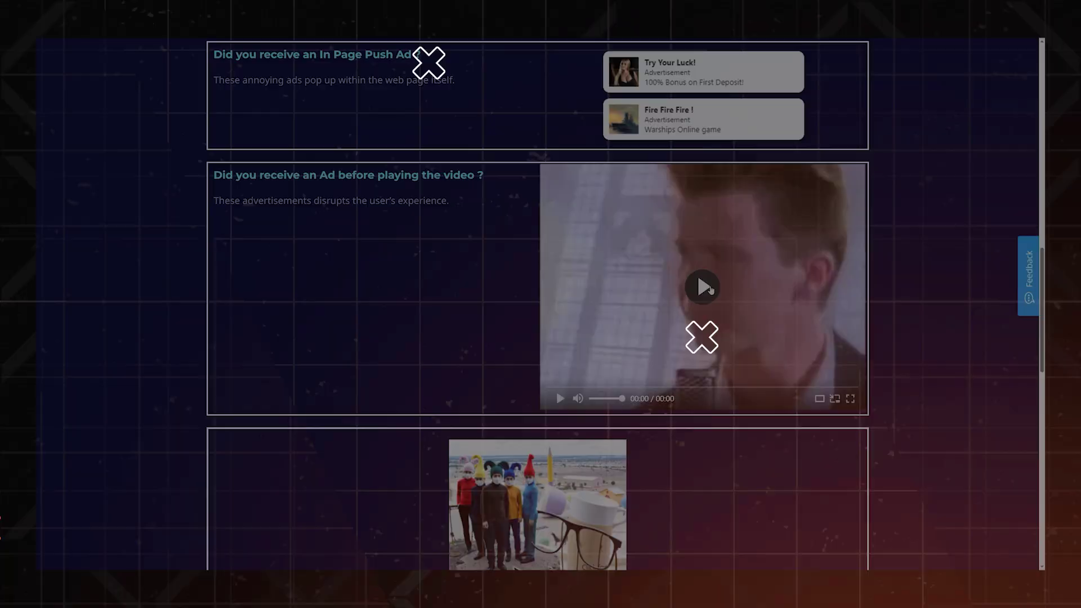
pyautogui.click(710, 292)
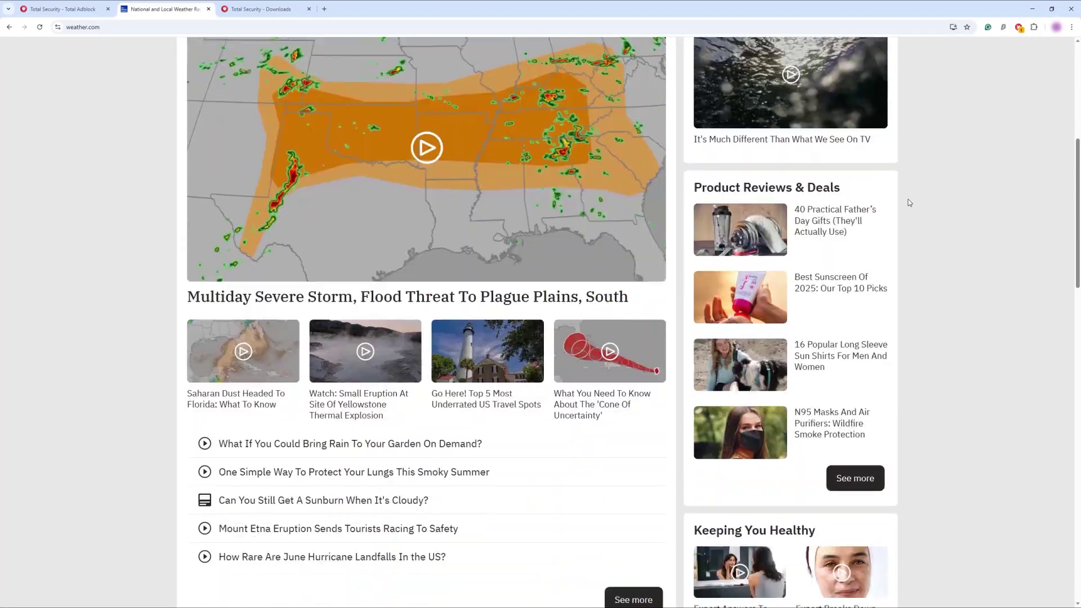
pyautogui.scroll(-1, 909, 203)
pyautogui.scroll(-2, 909, 203)
pyautogui.scroll(-2, 909, 203)
pyautogui.scroll(-2, 909, 203)
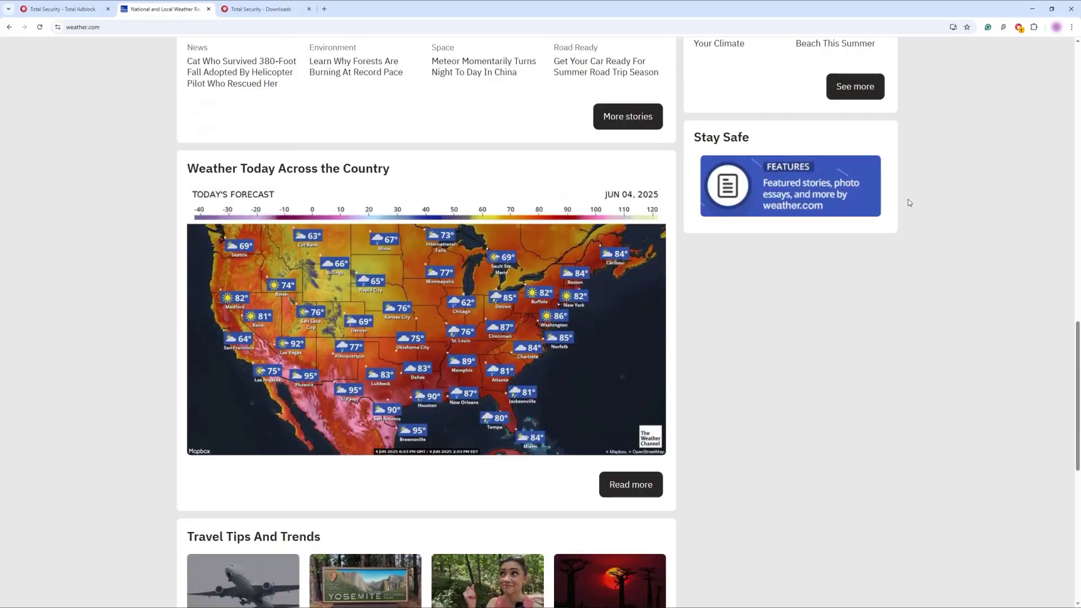
pyautogui.scroll(-3, 908, 203)
pyautogui.scroll(1, 909, 203)
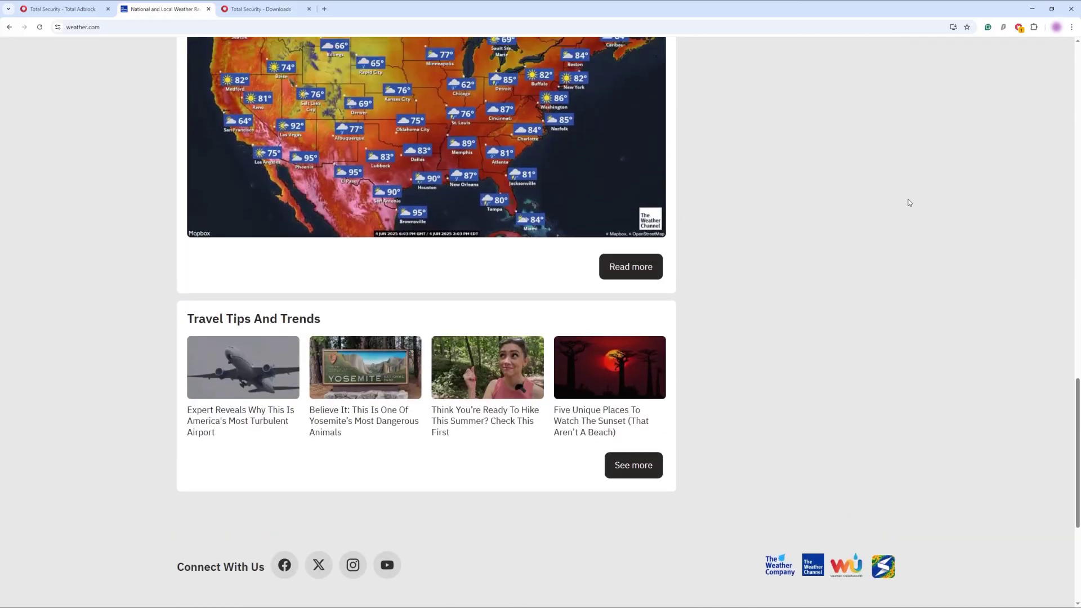
pyautogui.scroll(3, 909, 203)
pyautogui.scroll(3, 909, 203)
pyautogui.scroll(3, 908, 203)
pyautogui.scroll(2, 908, 203)
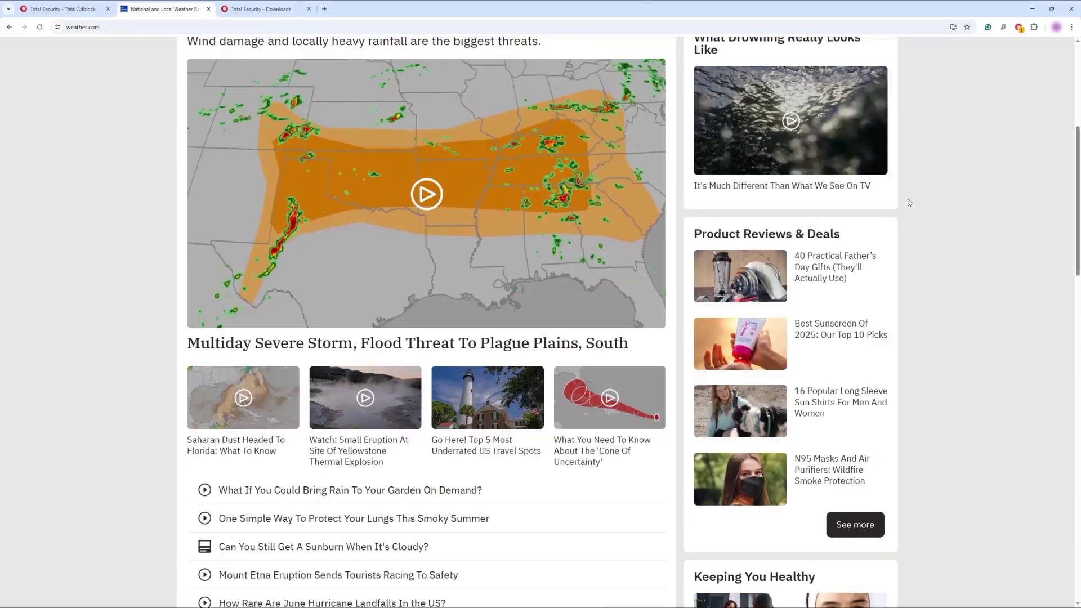
pyautogui.scroll(1, 909, 203)
pyautogui.scroll(2, 909, 203)
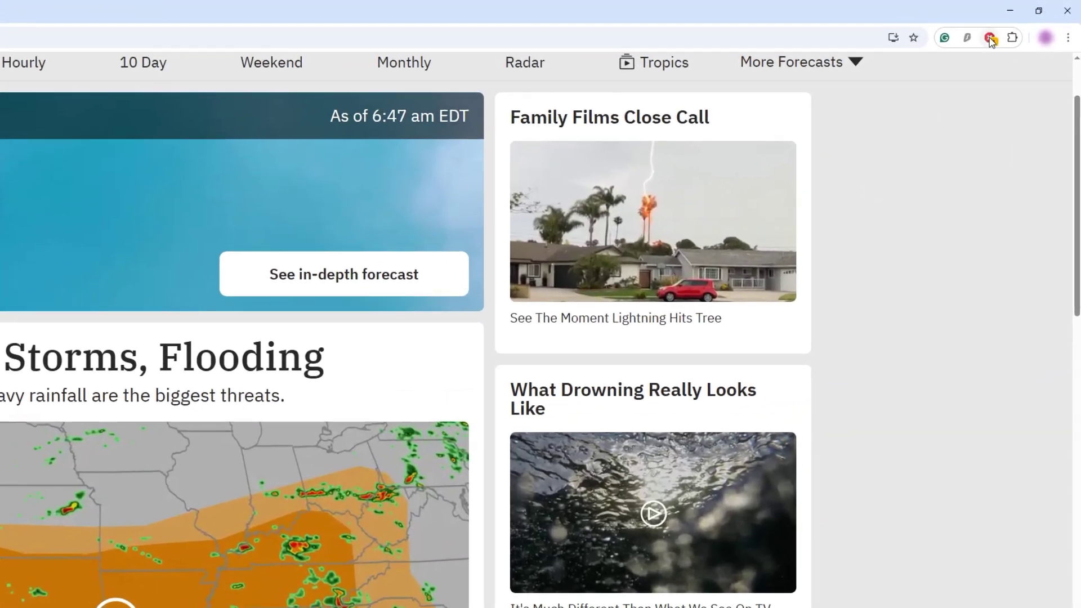
# Check Total Adblock's 25 blocked items on weather.com and view its Total Security suite page.
pyautogui.click(1018, 28)
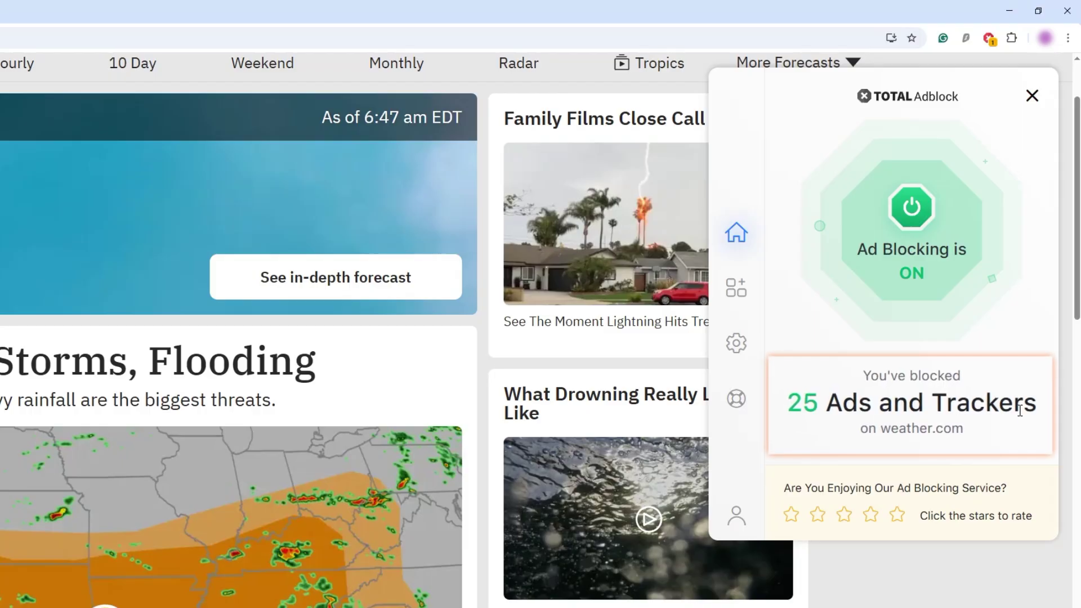
pyautogui.click(736, 290)
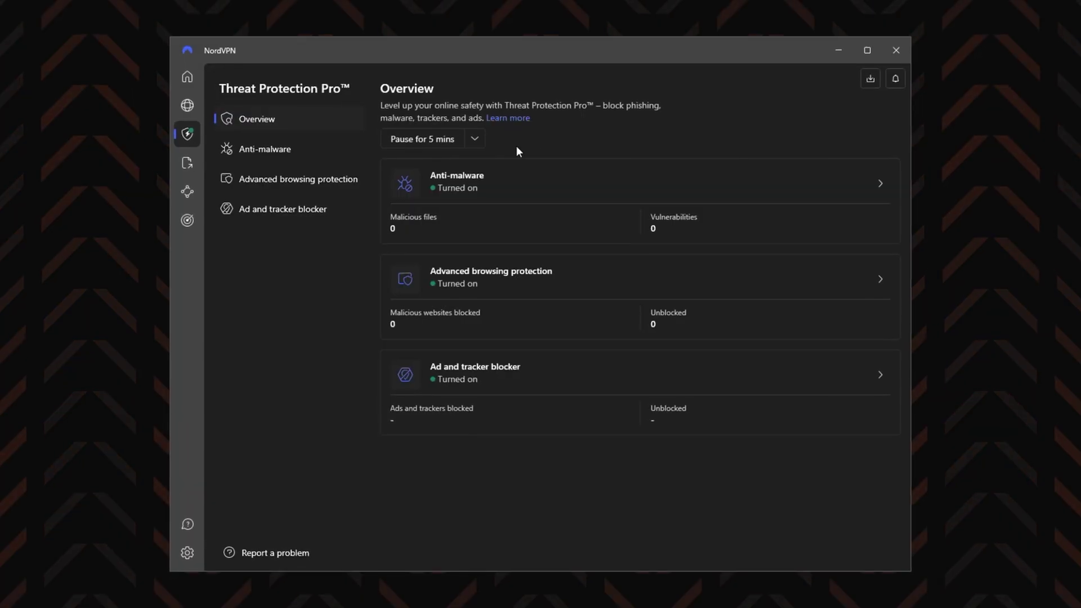
# Review the Anti-malware, Advanced browsing protection, and Ad and tracker blocker sections in turn.
pyautogui.click(273, 154)
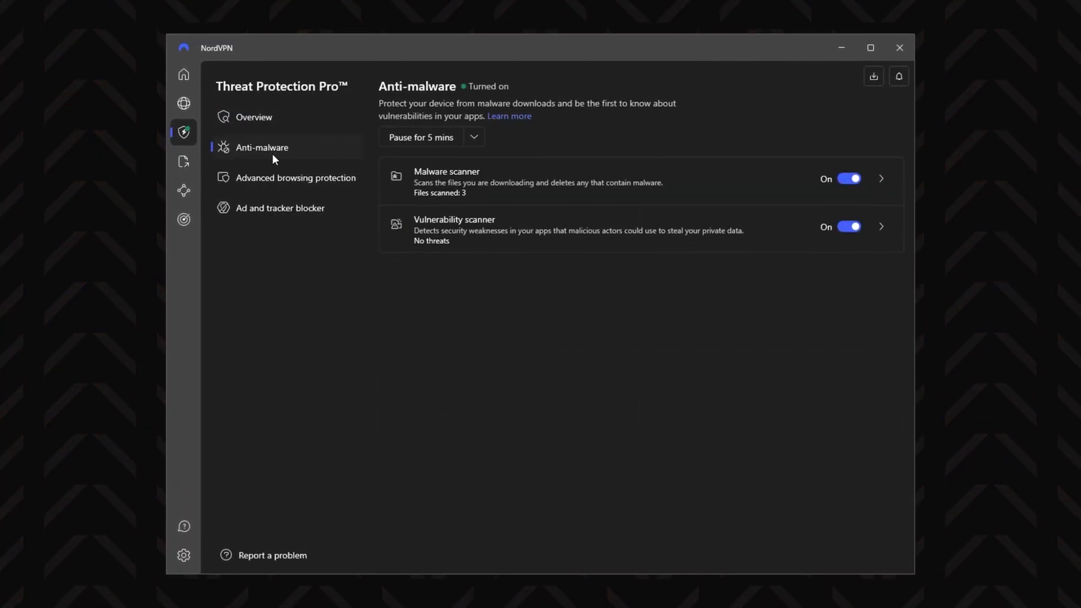
pyautogui.click(287, 180)
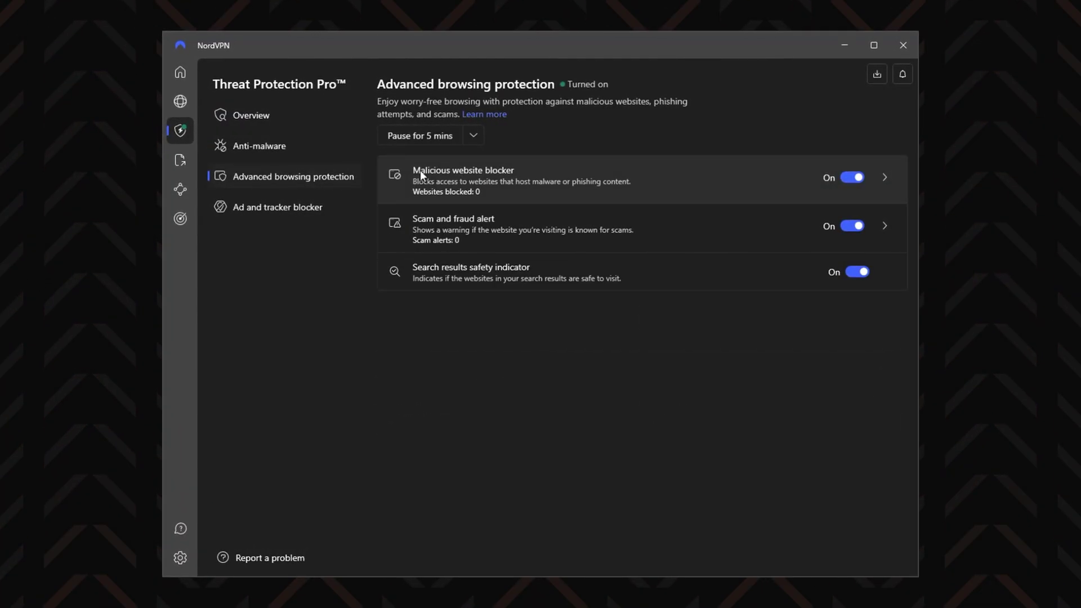
pyautogui.click(285, 212)
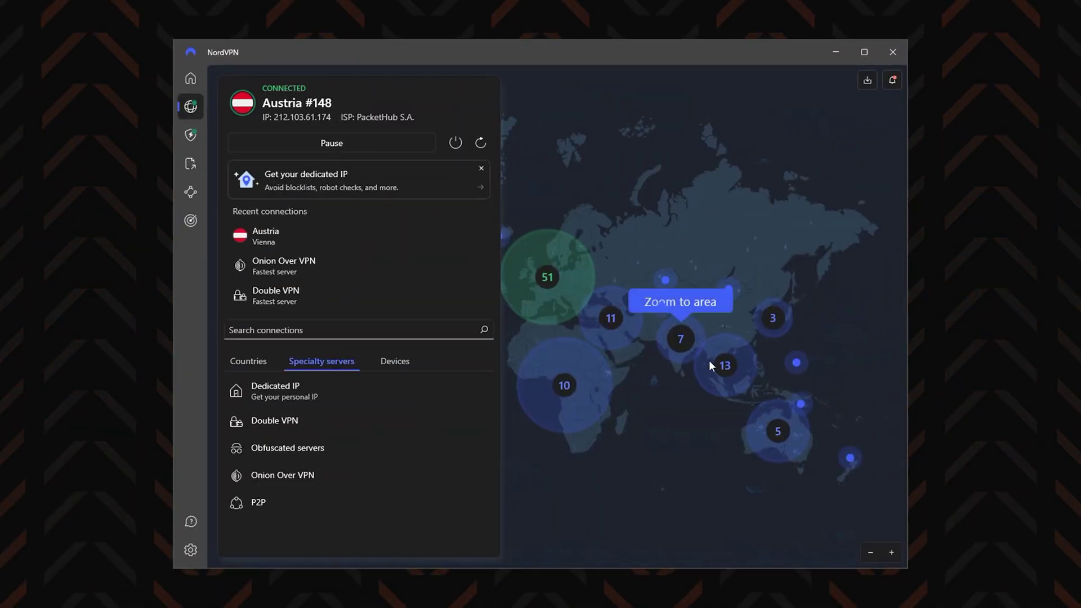
# Zoom the server map into East Asia, then pick another entry in the left sidebar.
pyautogui.click(774, 323)
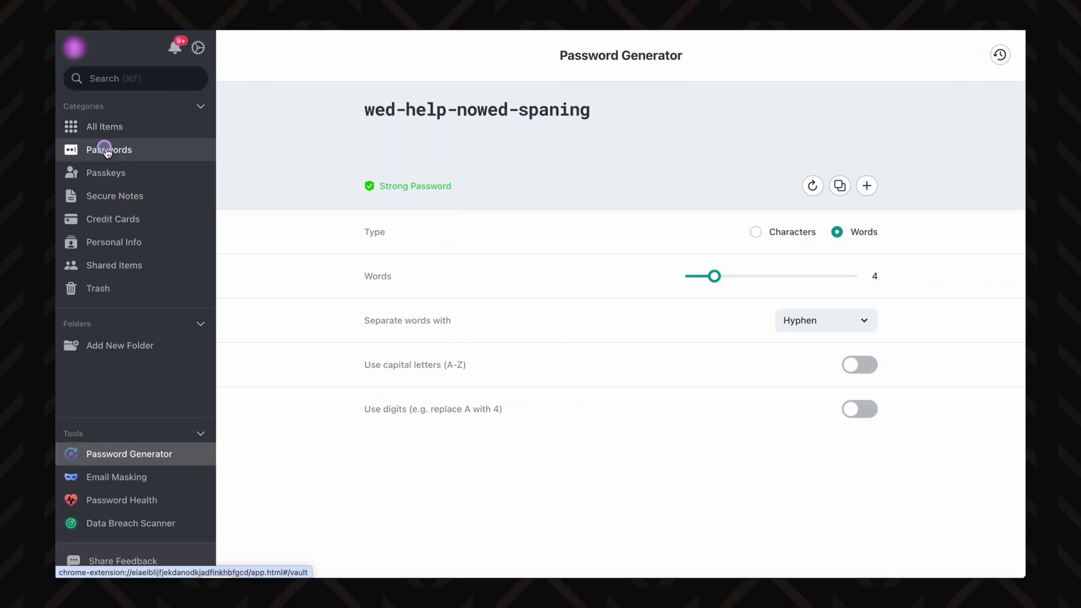
pyautogui.click(105, 150)
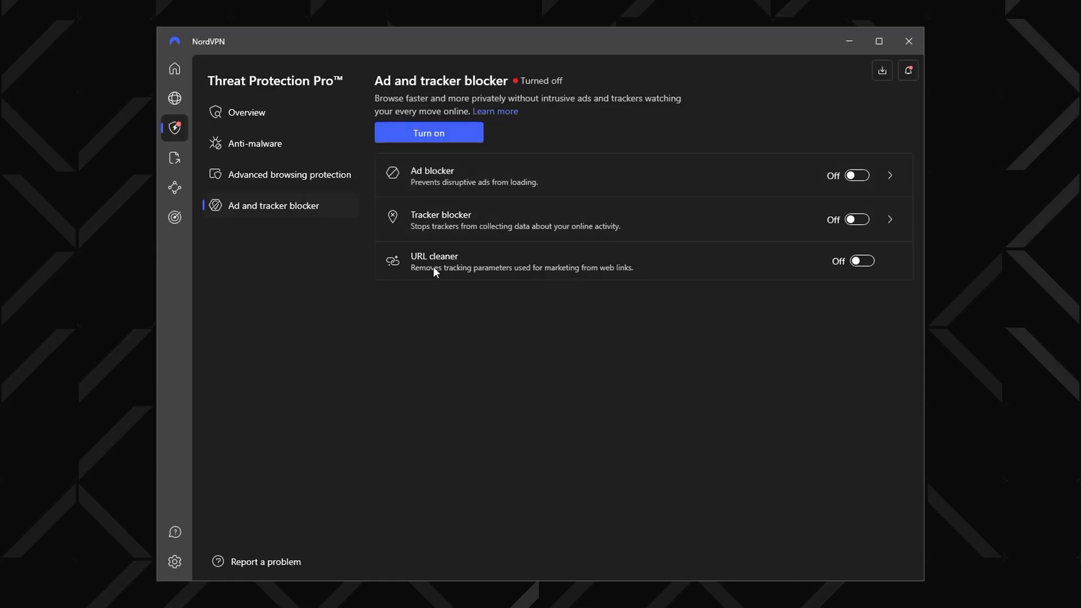
# Enable ad and tracker blocking, malicious-site blocking, scam alerts and search safety indicators, then check vulnerable apps.
pyautogui.click(434, 134)
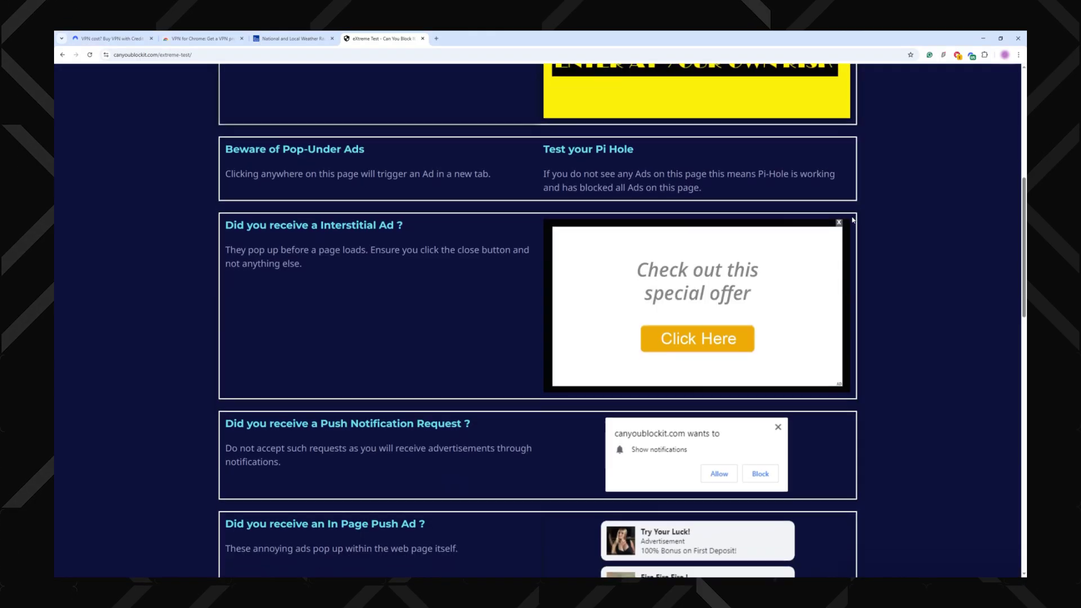
pyautogui.scroll(-2, 850, 217)
pyautogui.scroll(-1, 850, 216)
pyautogui.scroll(-1, 853, 220)
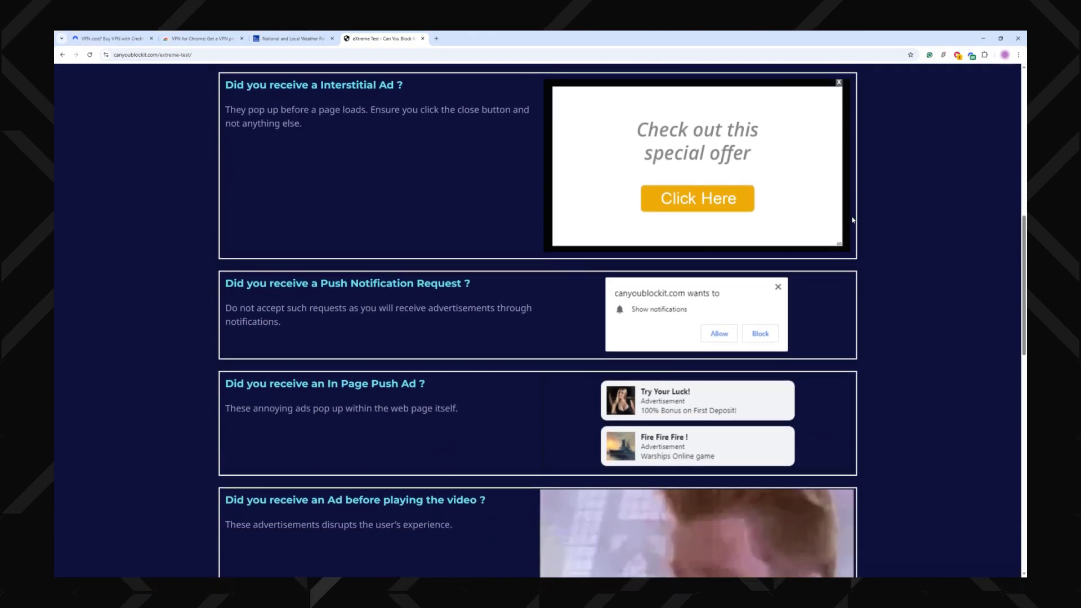
pyautogui.scroll(-1, 851, 212)
pyautogui.scroll(-1, 836, 213)
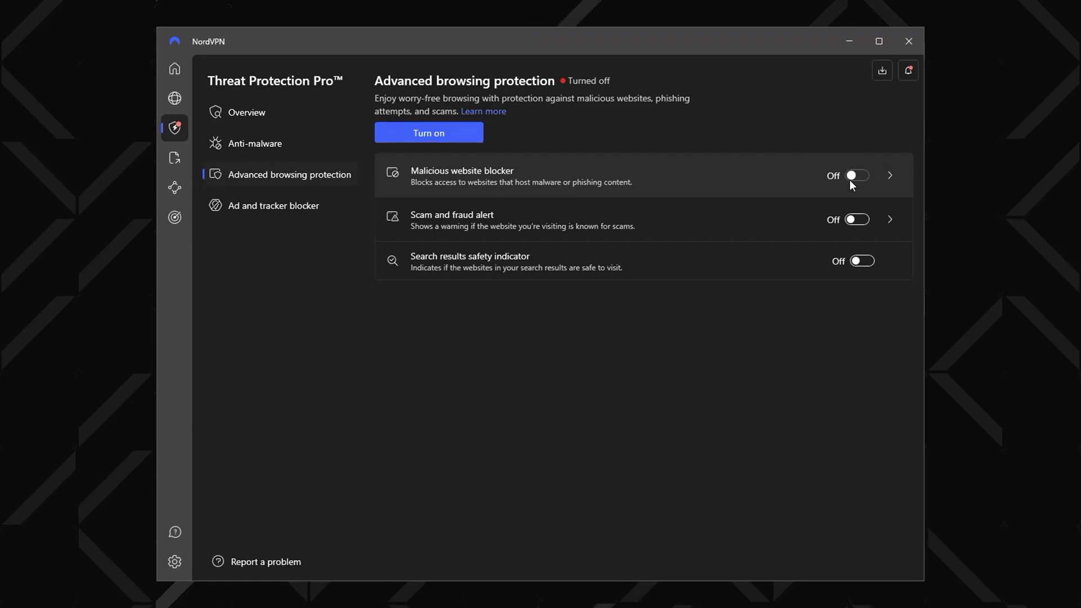
pyautogui.click(855, 176)
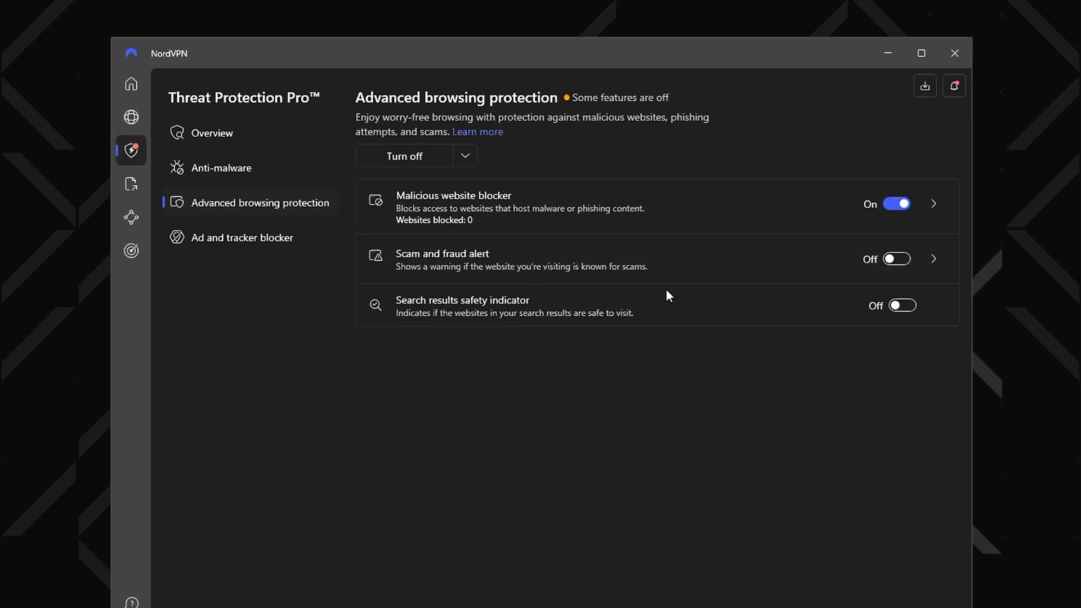
pyautogui.click(896, 259)
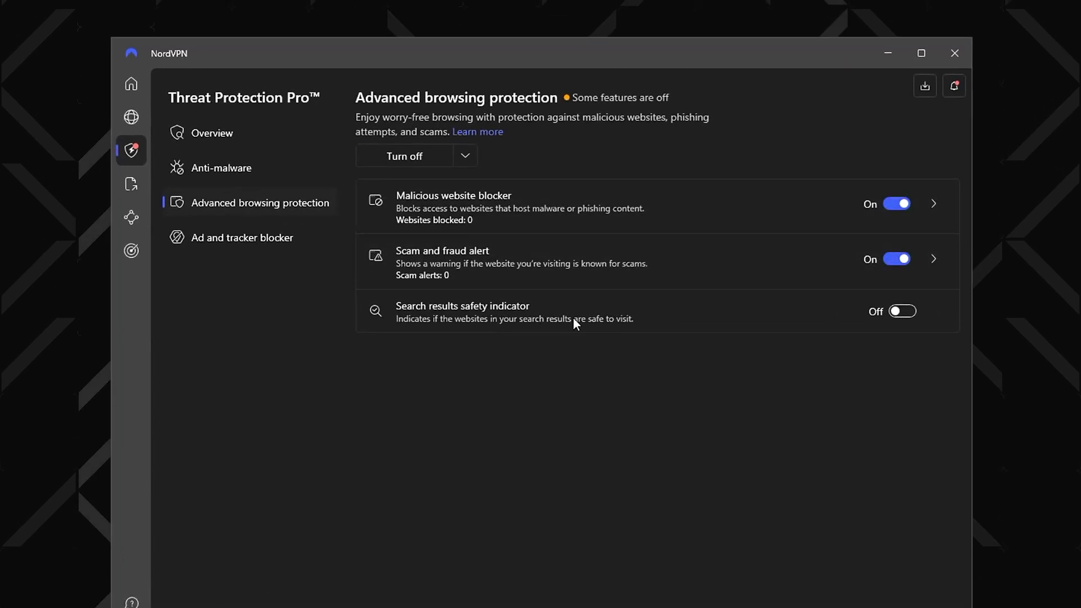
pyautogui.click(901, 313)
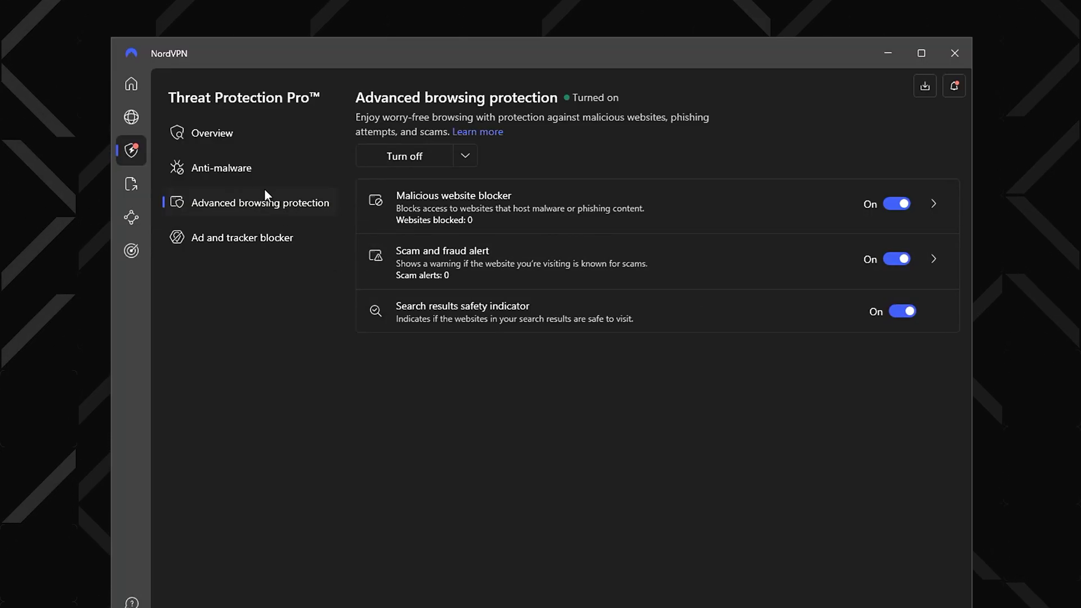
pyautogui.click(248, 169)
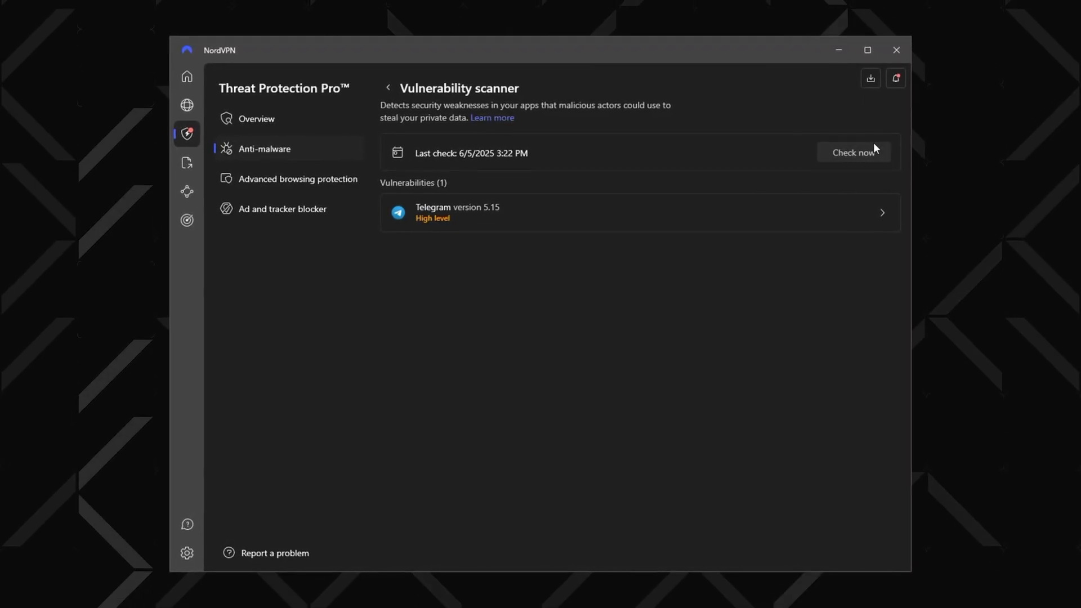
# Read and close the Telegram 5.15 vulnerability details, then switch on the cloud-based threat scanner.
pyautogui.click(850, 211)
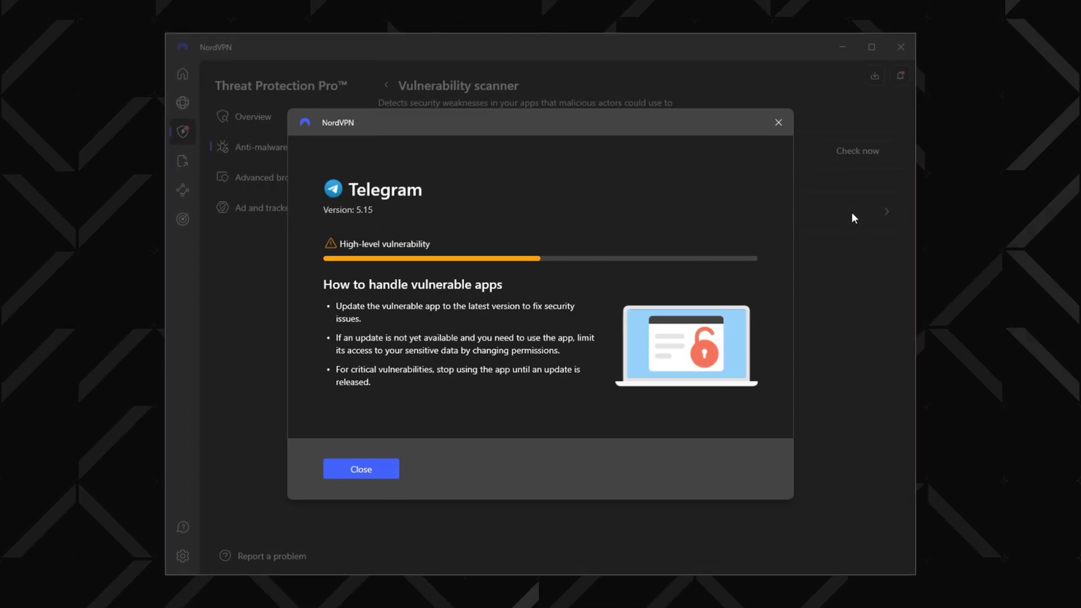
pyautogui.click(362, 472)
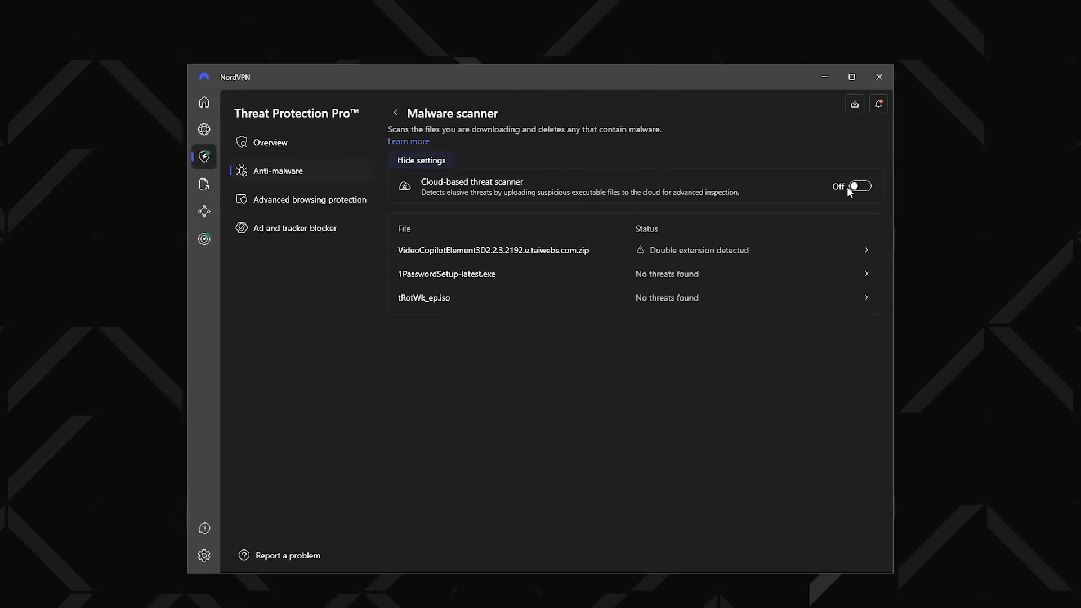
pyautogui.click(848, 187)
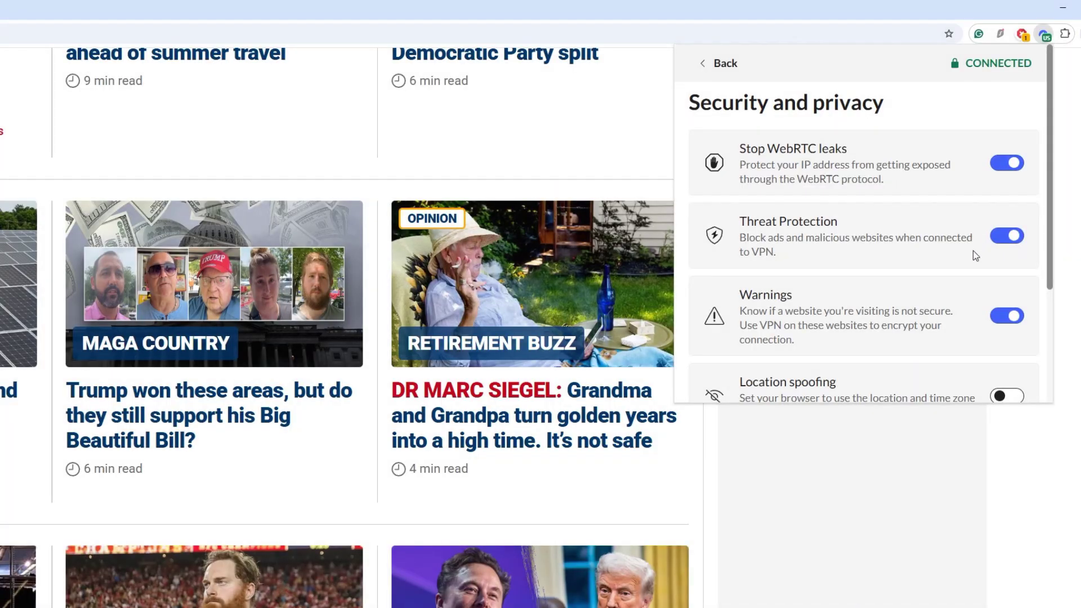
# Close the NordVPN extension's security settings popup.
pyautogui.click(1030, 487)
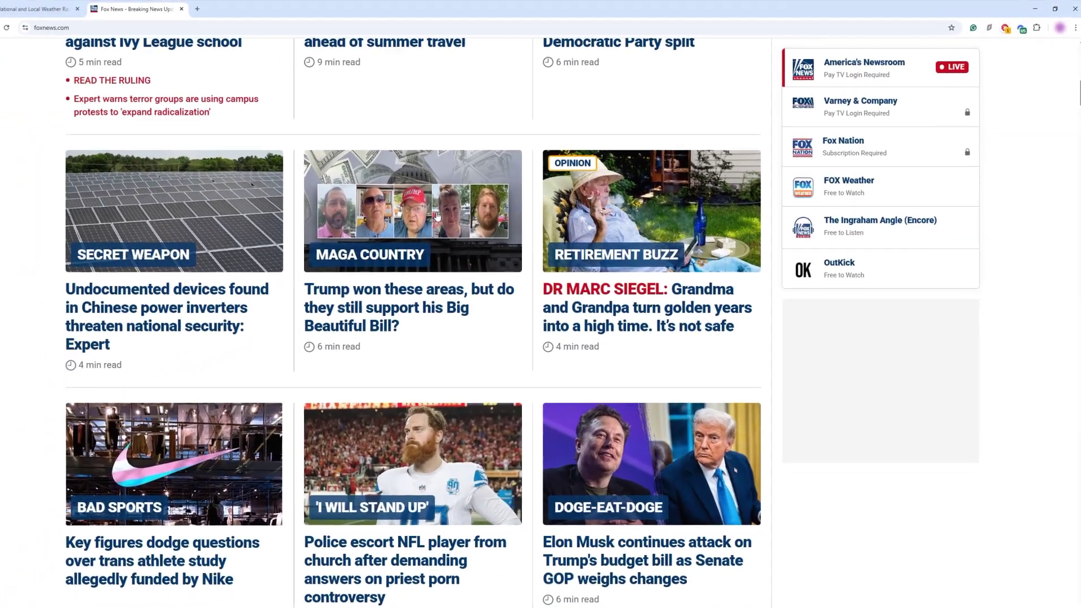
pyautogui.scroll(-2, 455, 208)
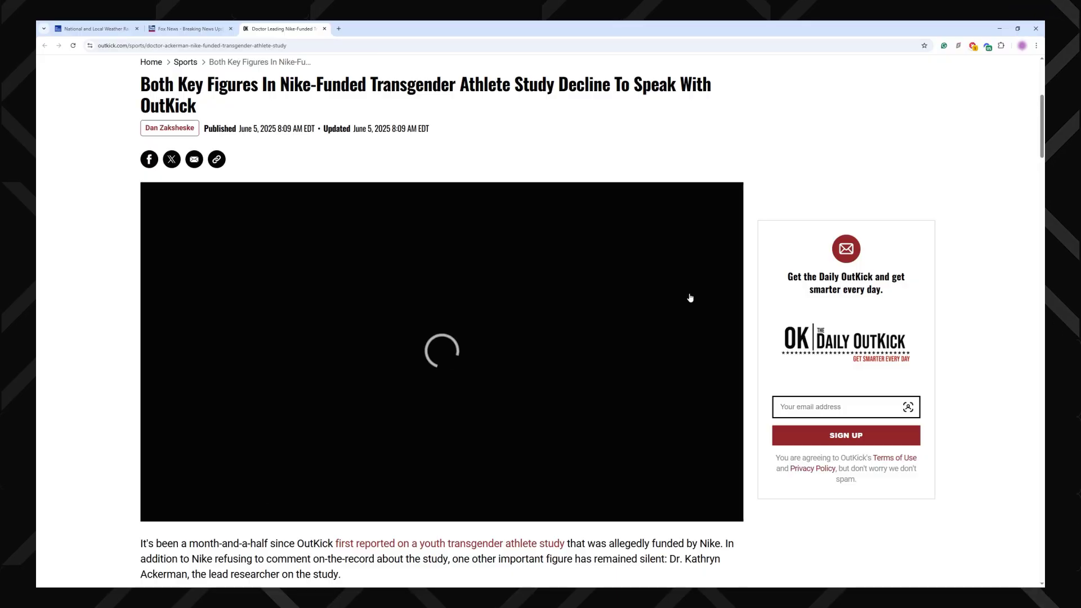